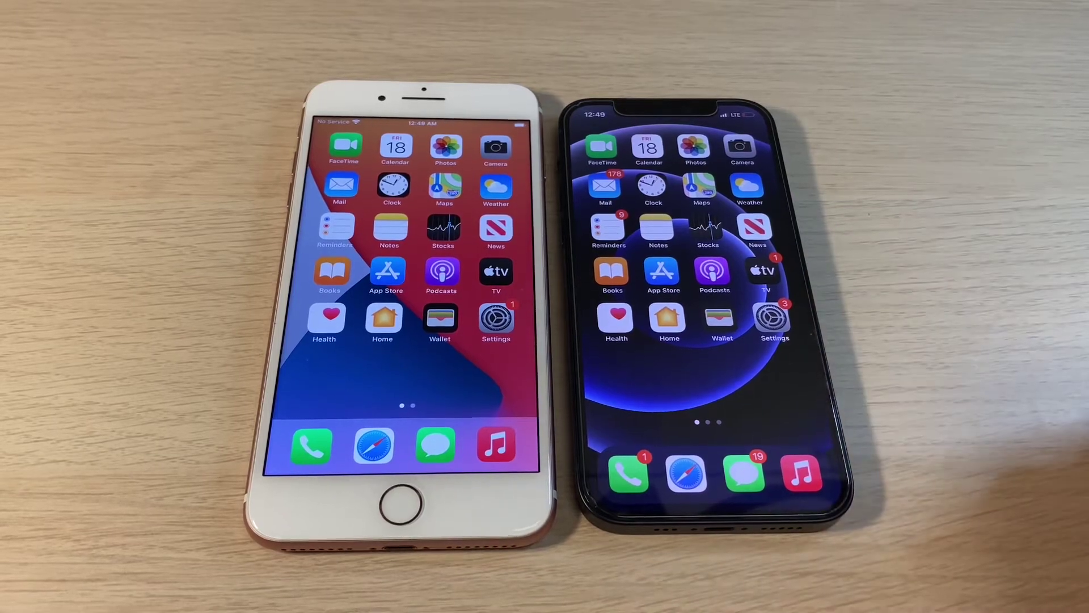
# Step: Reach the Exposure Notifications page in Settings on the right iPhone
pyautogui.click(771, 319)
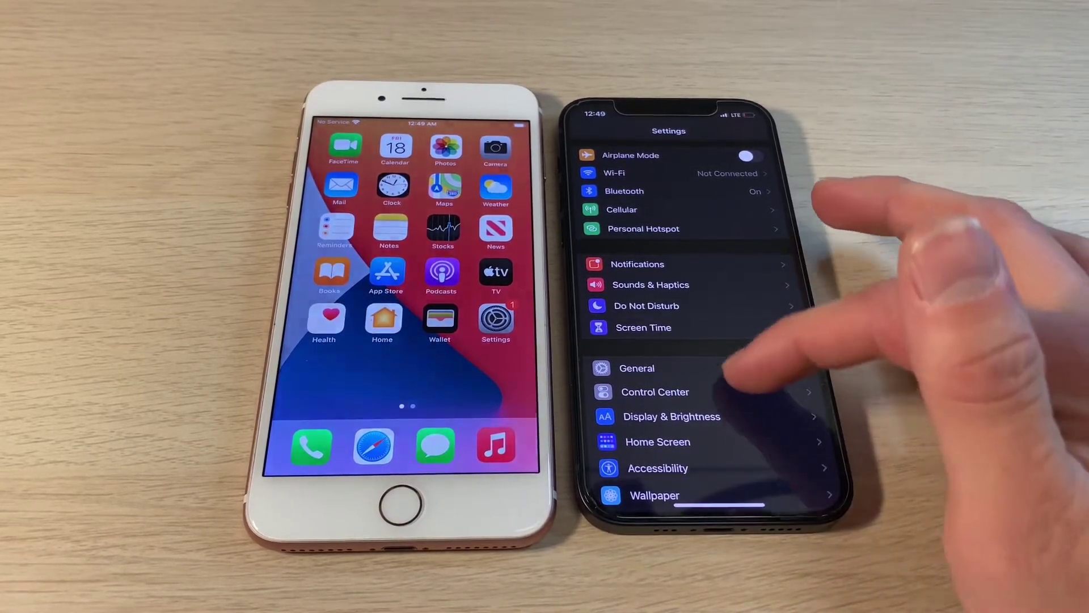
pyautogui.scroll(-5, 707, 340)
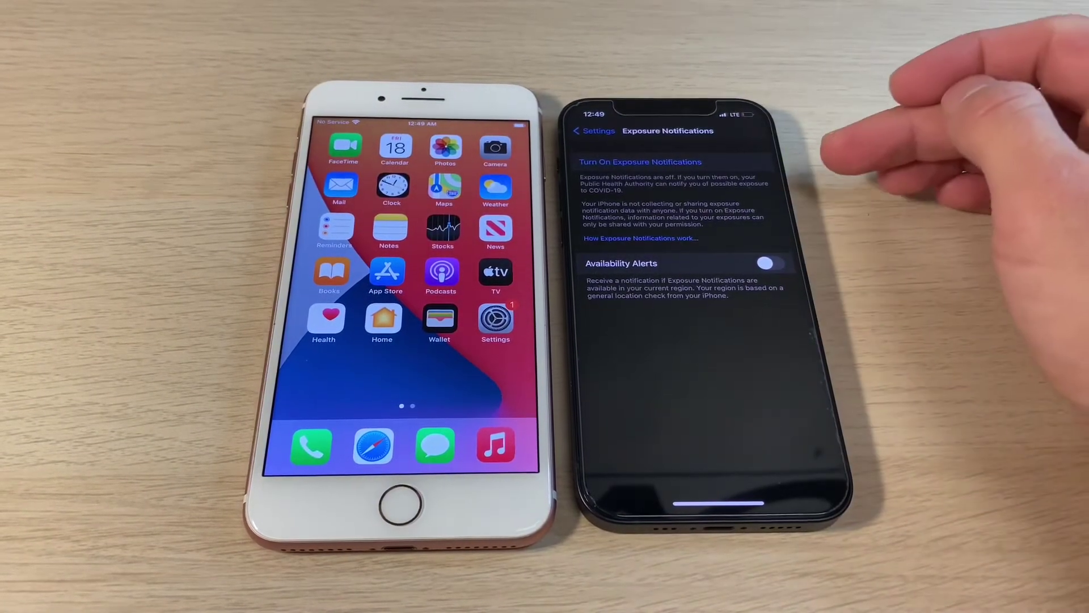
# Step: Begin setup and choose United States, then Washington as the notification region
pyautogui.click(731, 162)
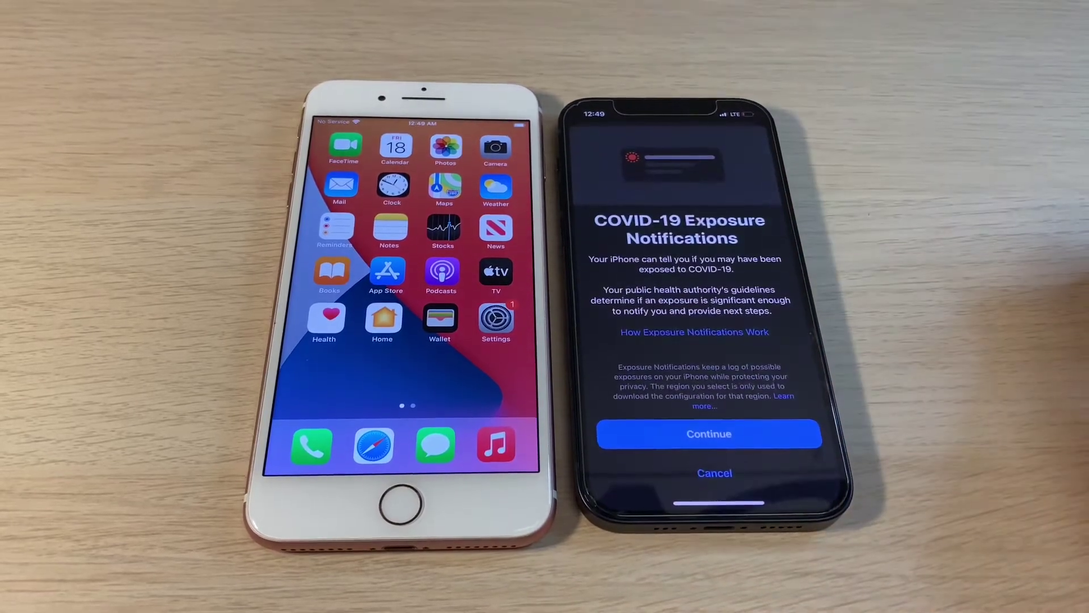
pyautogui.click(753, 432)
pyautogui.scroll(-10, 715, 298)
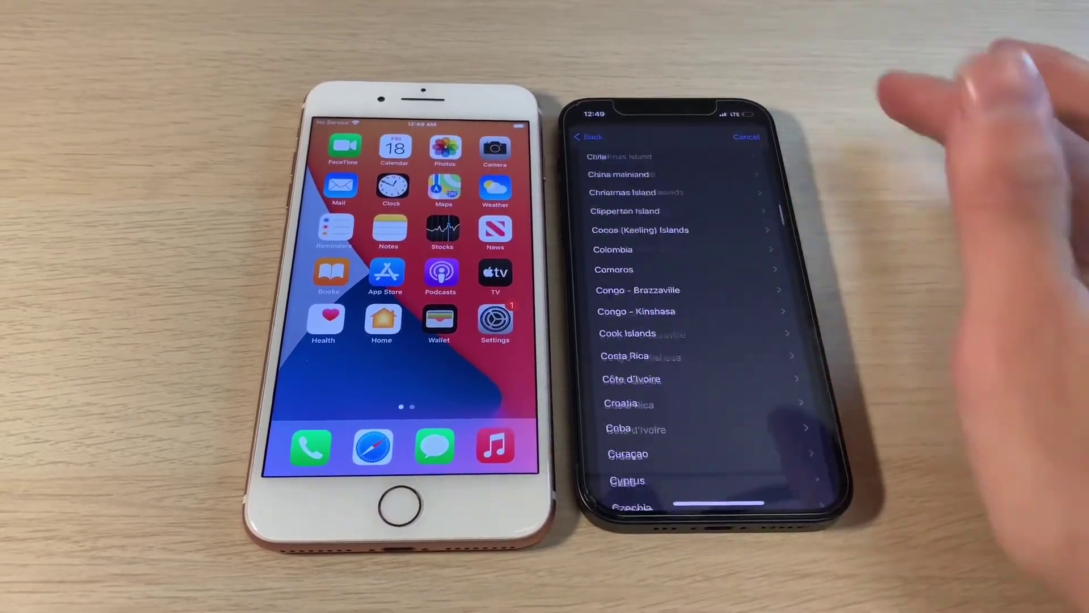
pyautogui.scroll(-15, 757, 374)
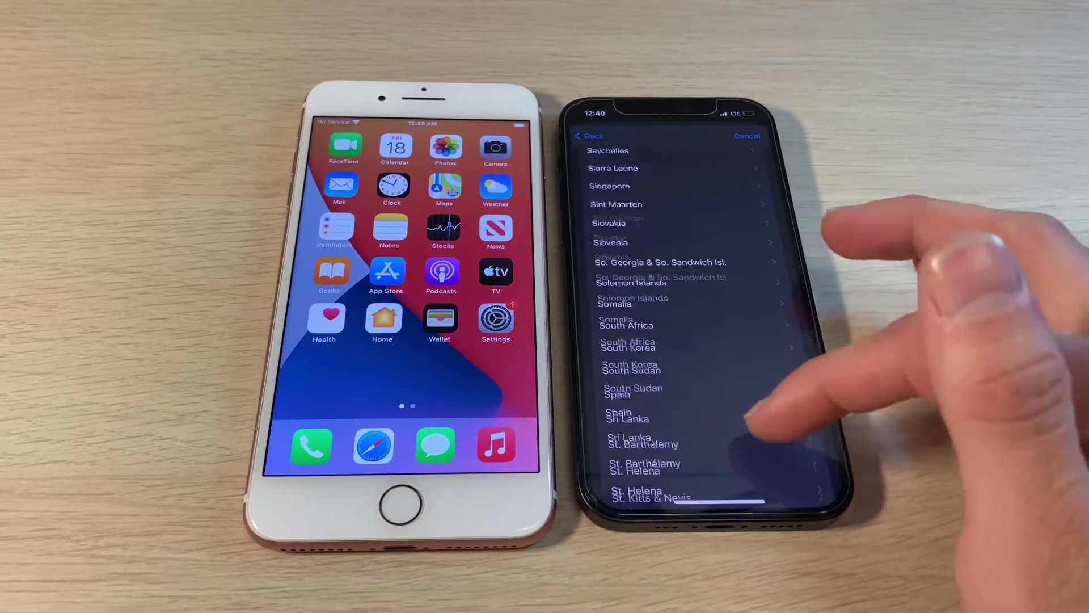
pyautogui.scroll(2, 680, 255)
pyautogui.click(681, 197)
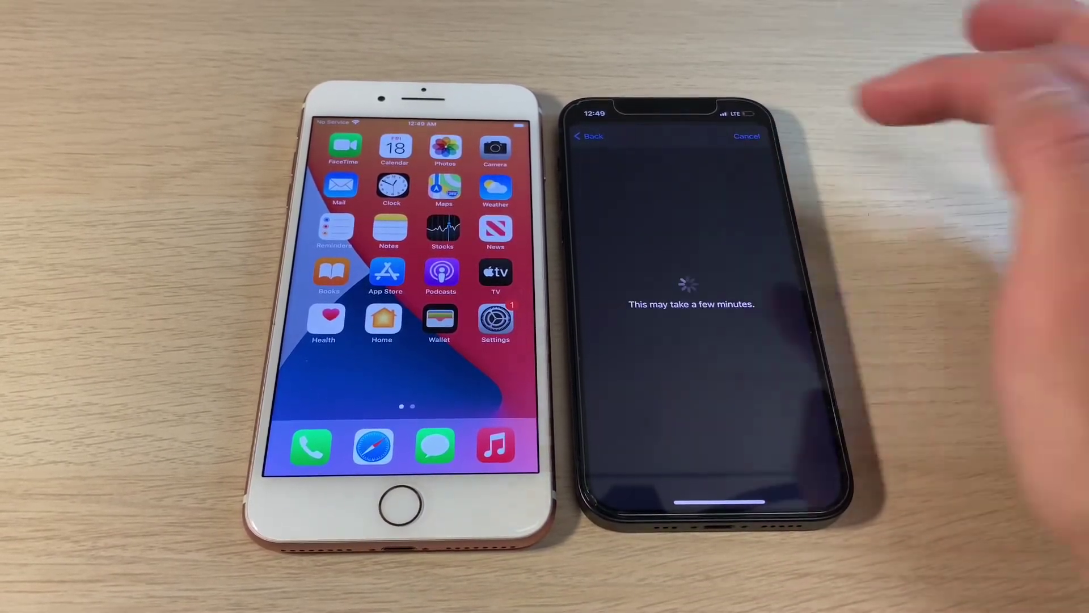
pyautogui.scroll(-10, 706, 340)
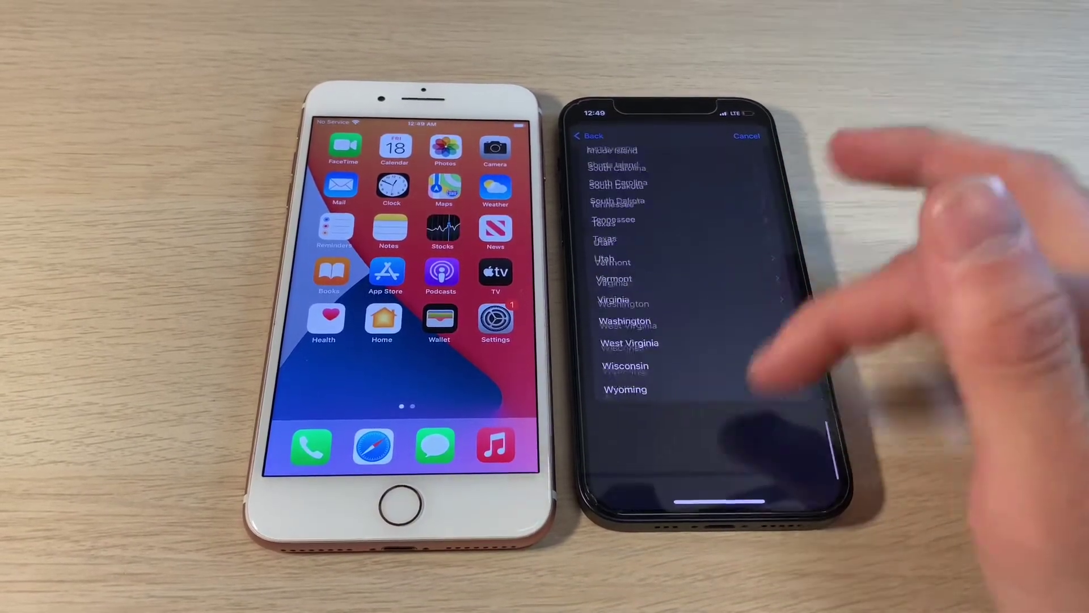
pyautogui.click(672, 375)
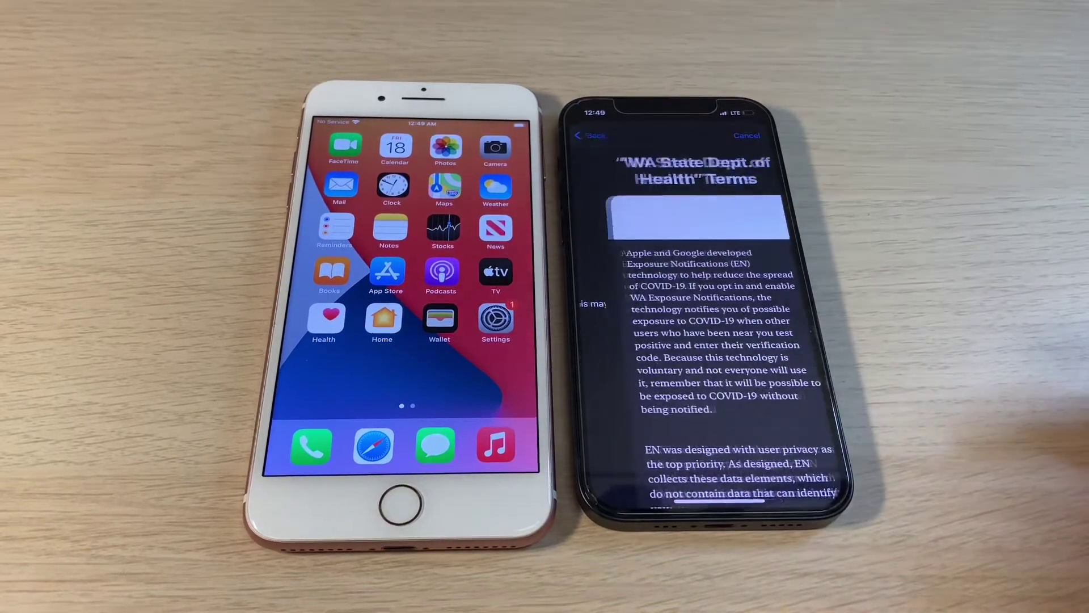
pyautogui.scroll(-5, 706, 341)
pyautogui.scroll(-5, 707, 340)
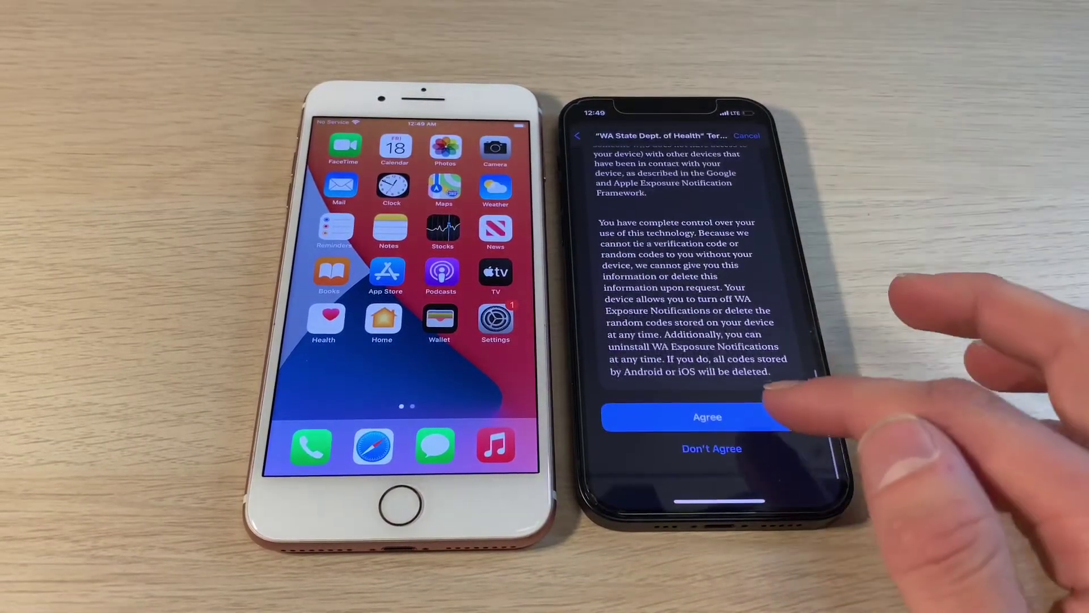
# Step: Agree to WA State Dept. of Health terms, confirm Turn On, and dismiss Contribute Data
pyautogui.click(707, 419)
pyautogui.click(734, 322)
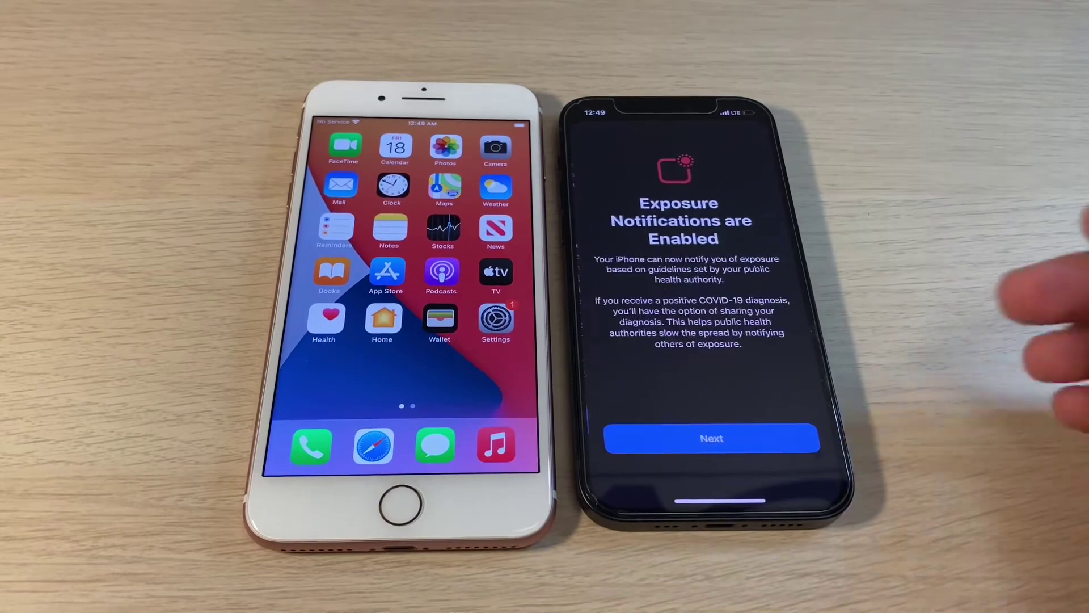
pyautogui.click(710, 438)
pyautogui.click(732, 438)
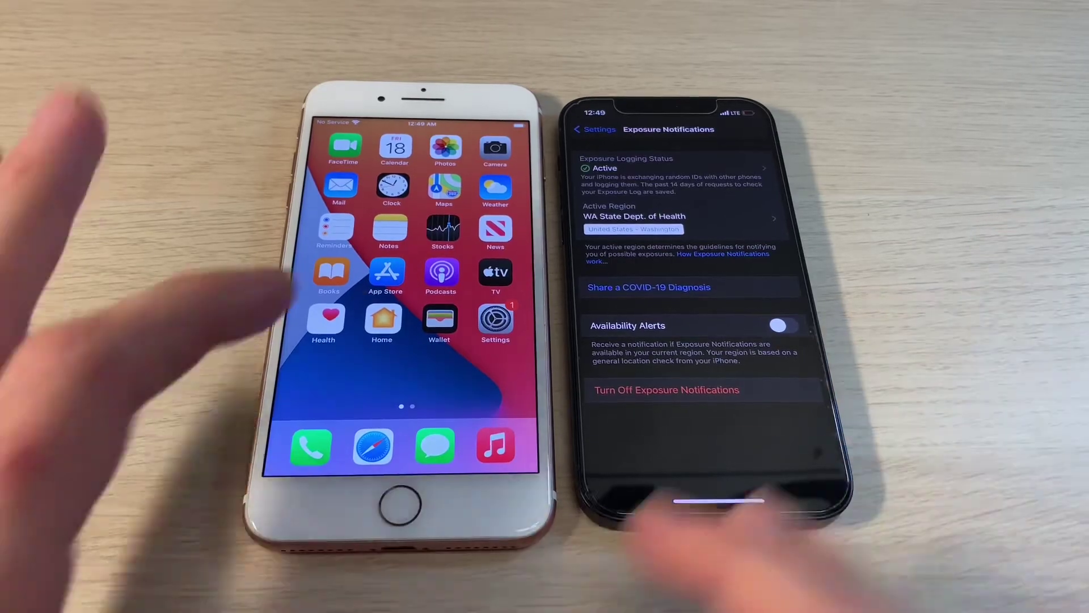
# Step: On the left iPhone, turn off Exposure Notifications and delete its exposure data
pyautogui.click(495, 321)
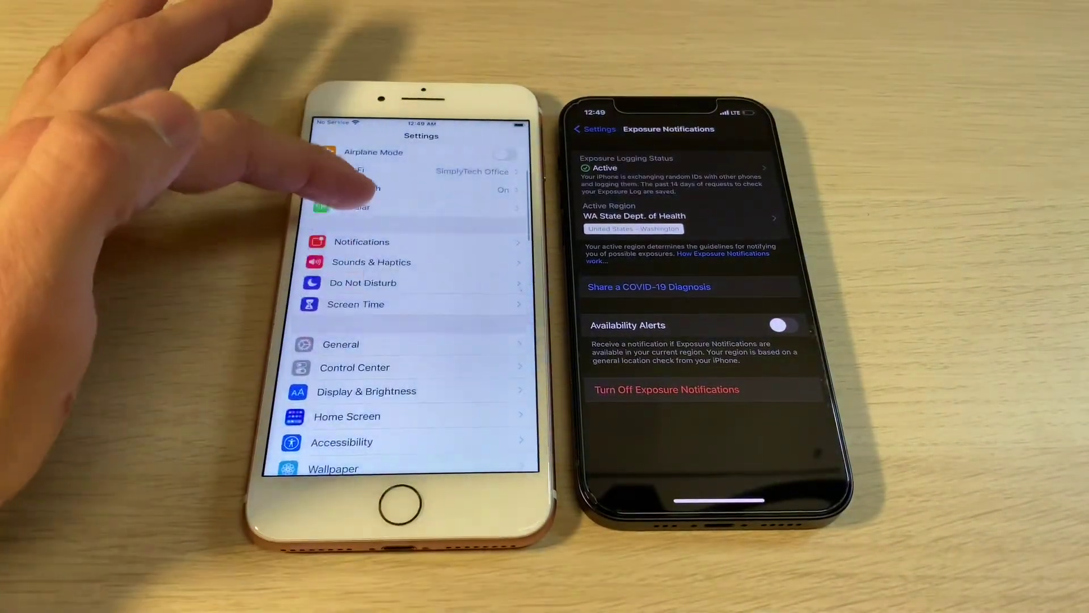
pyautogui.scroll(-10, 409, 298)
pyautogui.click(392, 273)
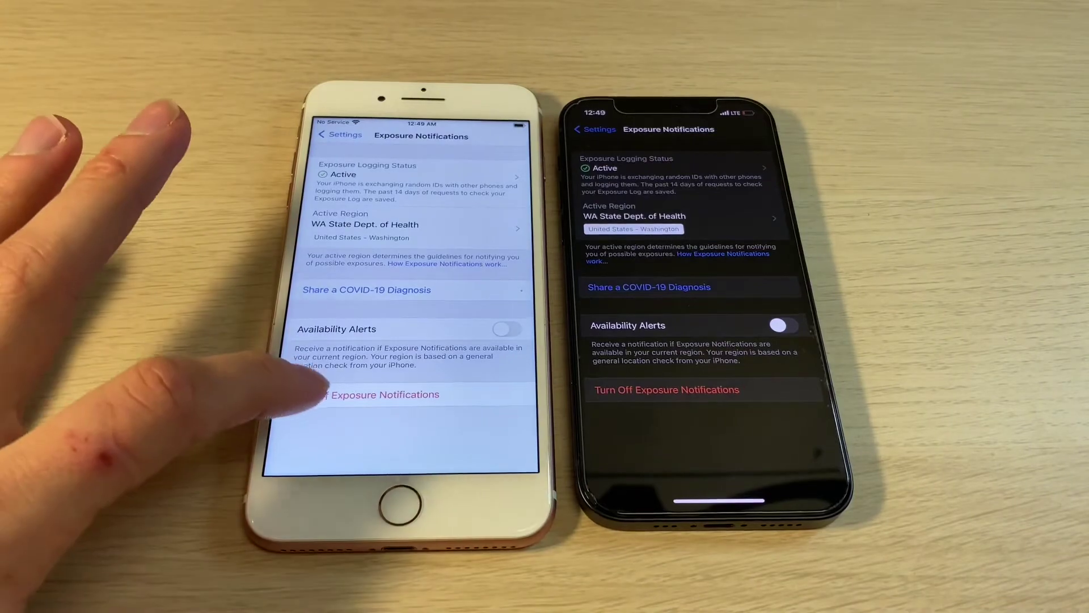
pyautogui.click(365, 394)
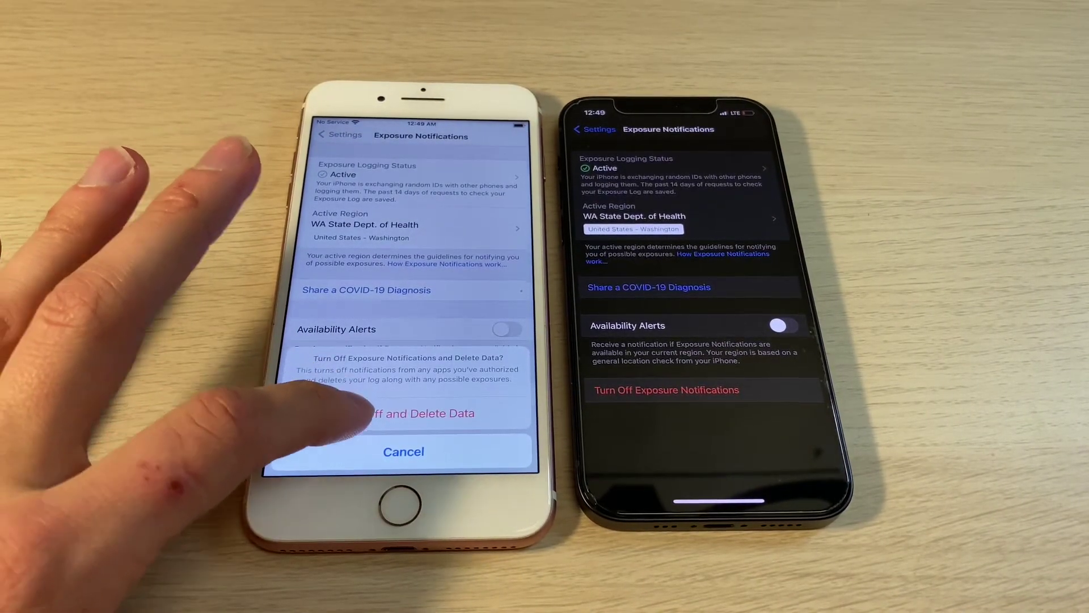
pyautogui.click(361, 412)
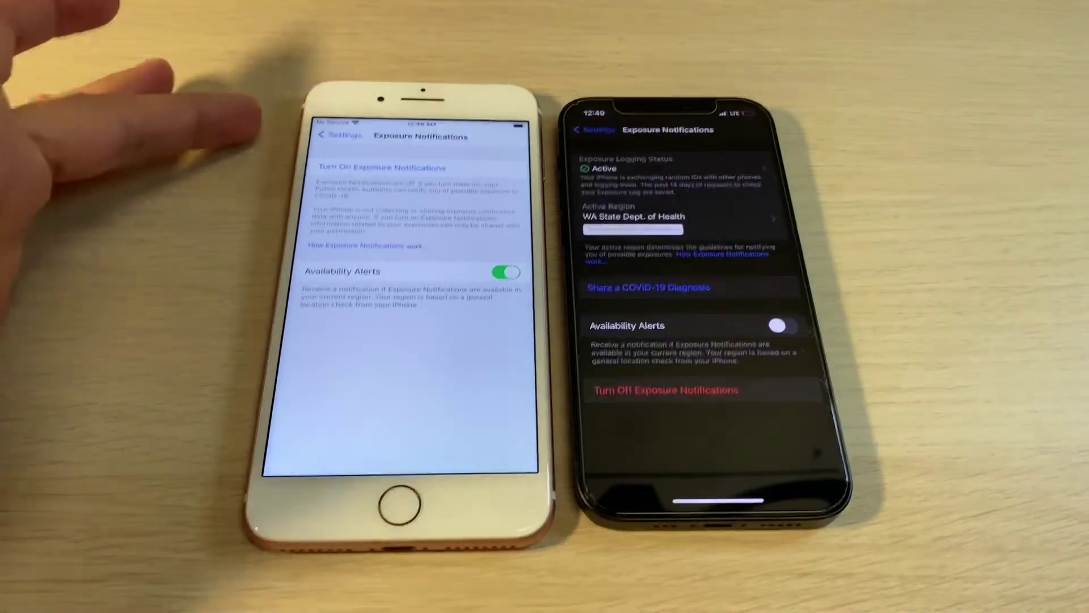